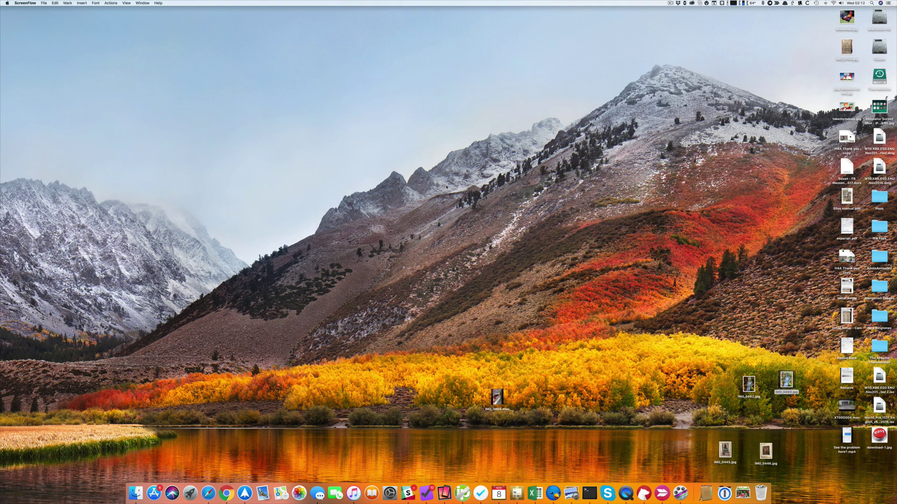
- Bring up Spotlight search to look for iMazing
key("super+space")
- Launch iMazing via Spotlight and open Manage Apps for the iPhone 7 Plus
type("imazing")
key("Return")
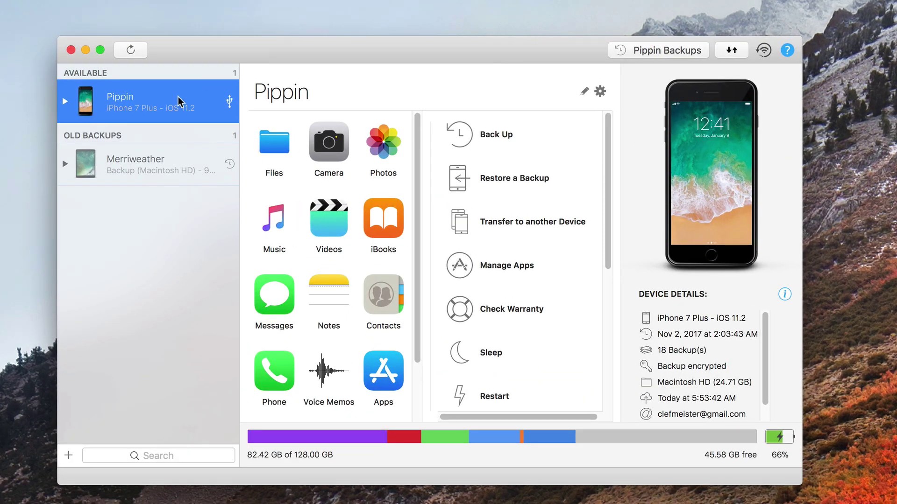
left_click(492, 267)
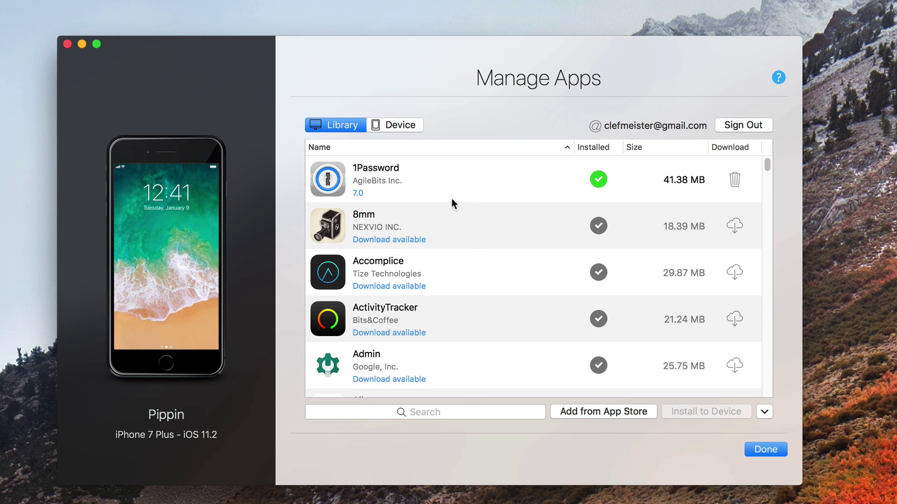
scroll(468, 183, "down", 5)
scroll(468, 183, "up", 5)
- Download 8mm (version 2.5.1) into the library with Download to Library
left_click(526, 218)
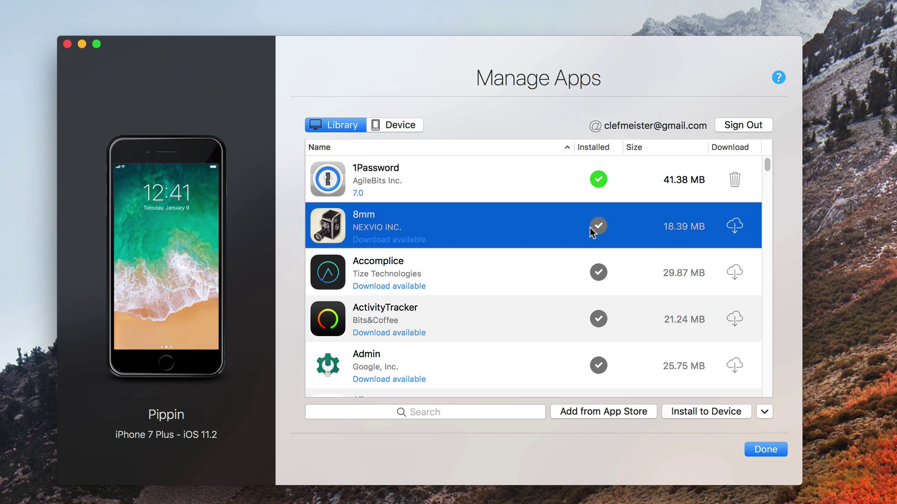
right_click(526, 217)
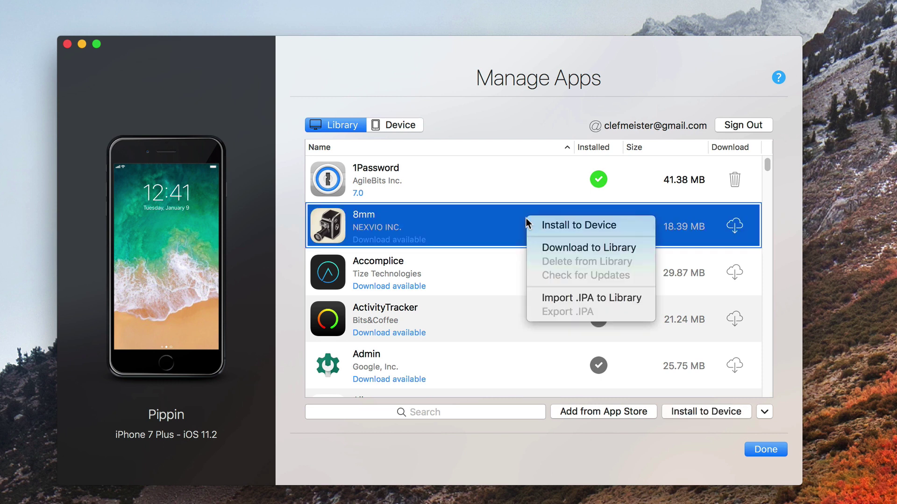
left_click(554, 248)
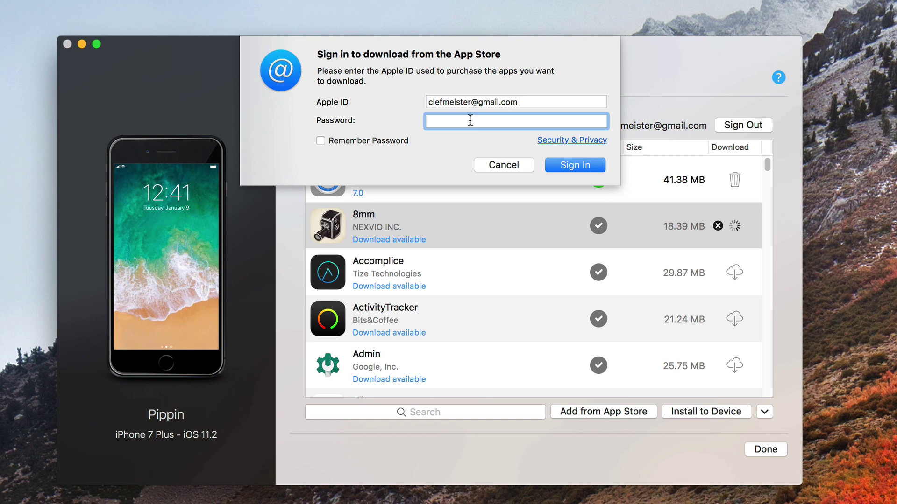
key("Escape")
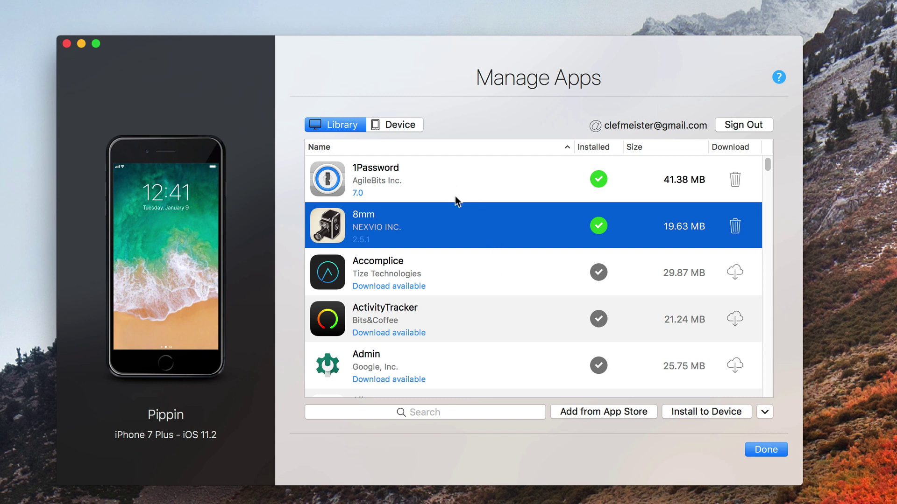
- Select Assistant in the library list and install version 3.9.4 onto the iPhone
scroll(476, 235, "down", 1)
scroll(475, 236, "up", 1)
left_click(446, 184)
left_click(443, 228)
scroll(468, 230, "down", 20)
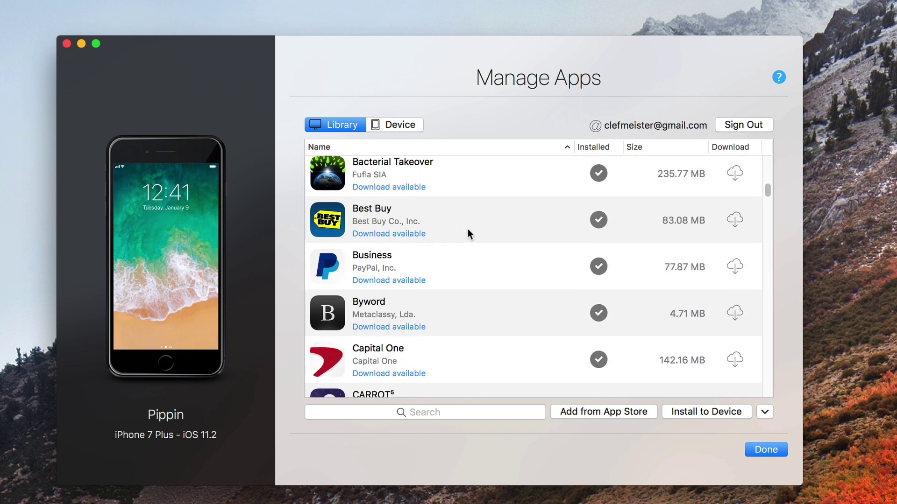
scroll(467, 229, "up", 5)
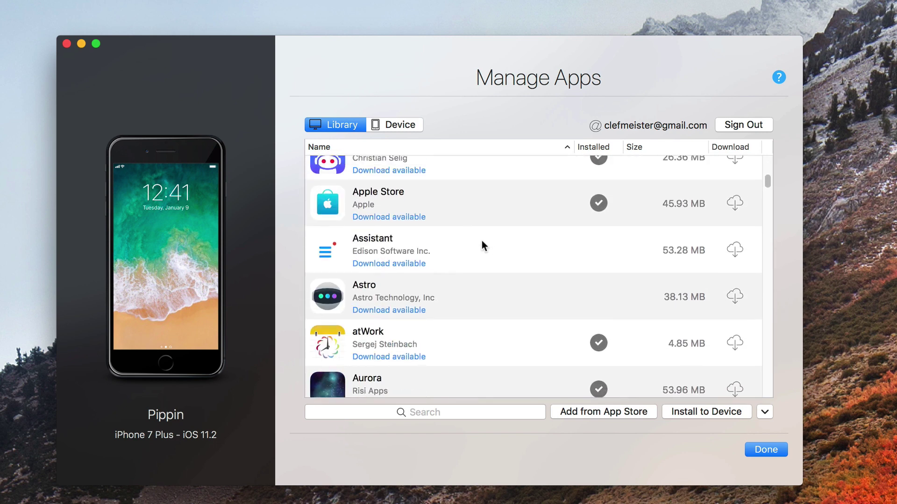
left_click(498, 259)
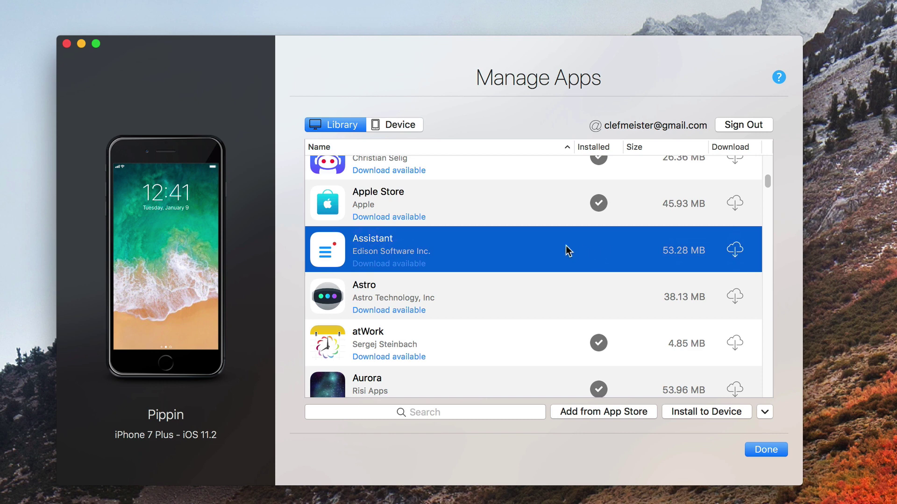
right_click(527, 249)
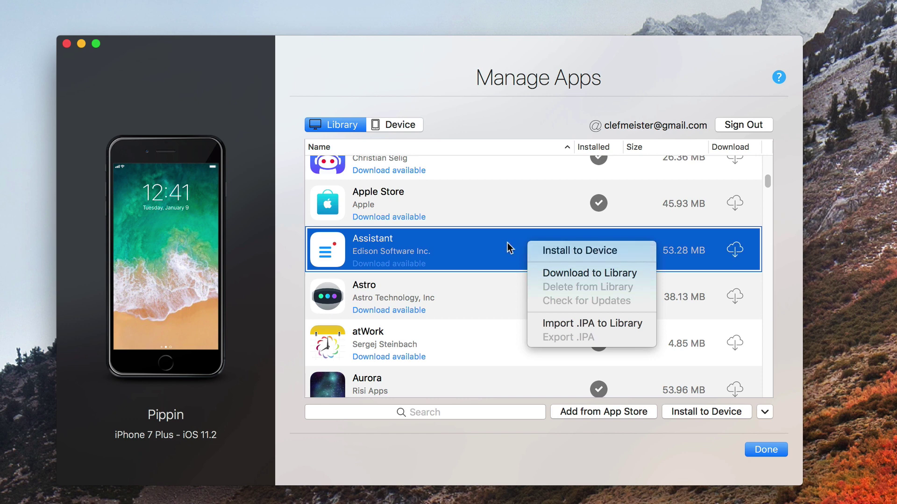
left_click(487, 240)
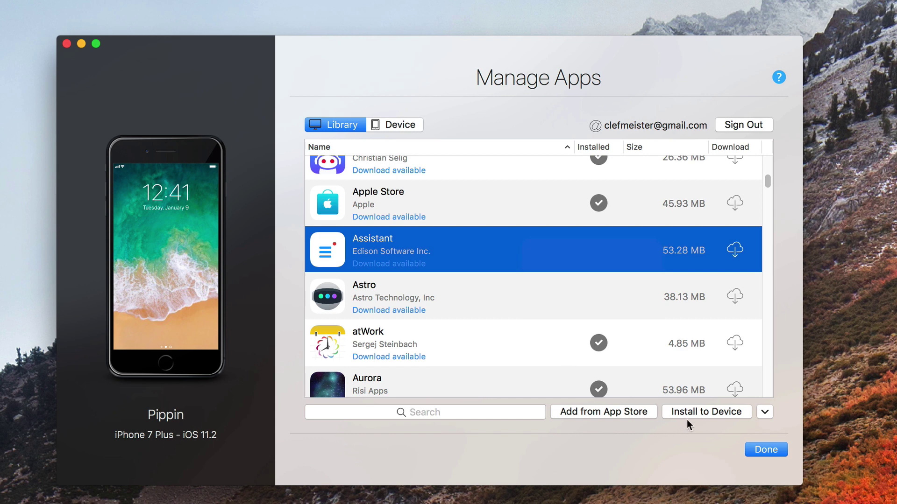
left_click(699, 413)
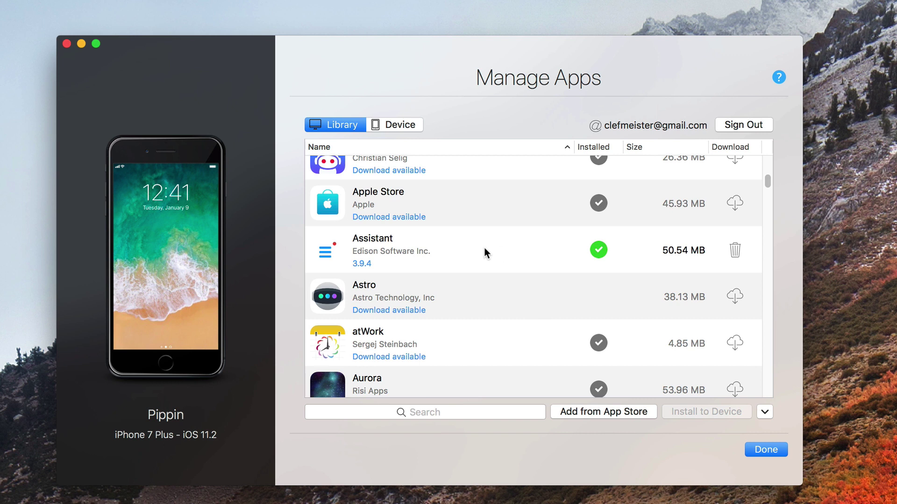
- Delete Assistant's stored copy from the library, confirming with Yes
left_click(509, 257)
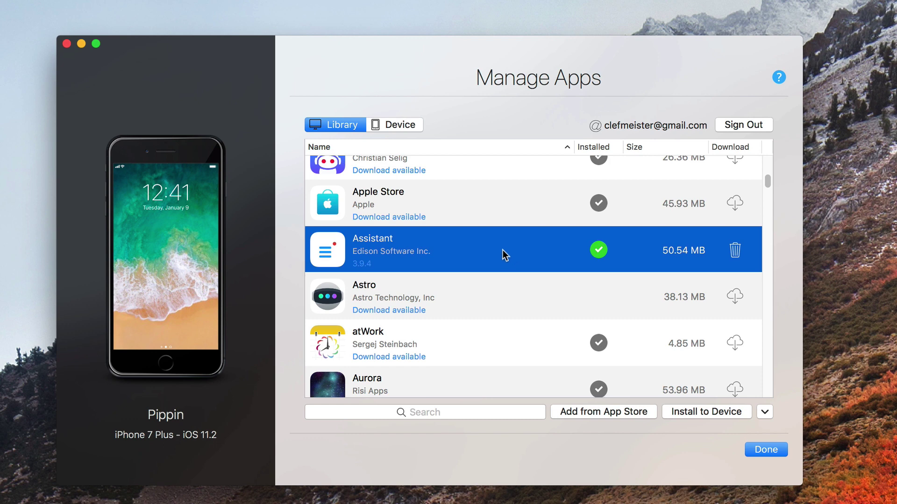
right_click(503, 251)
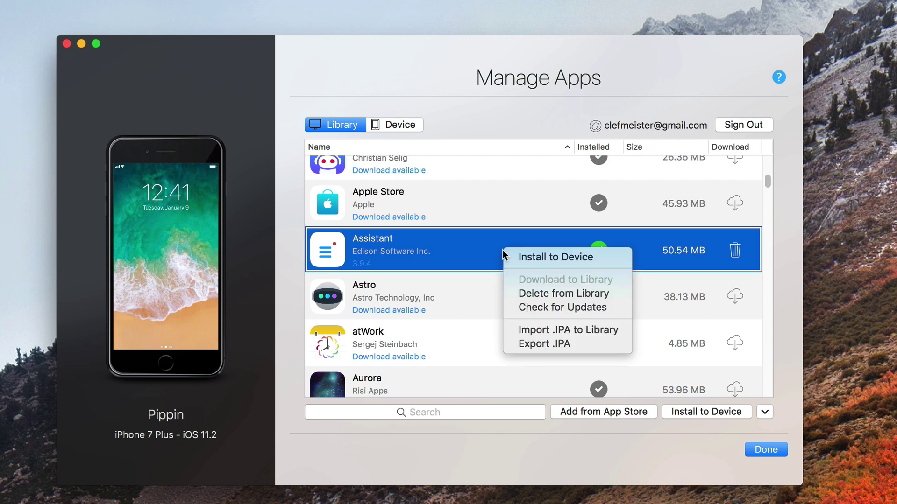
left_click(534, 292)
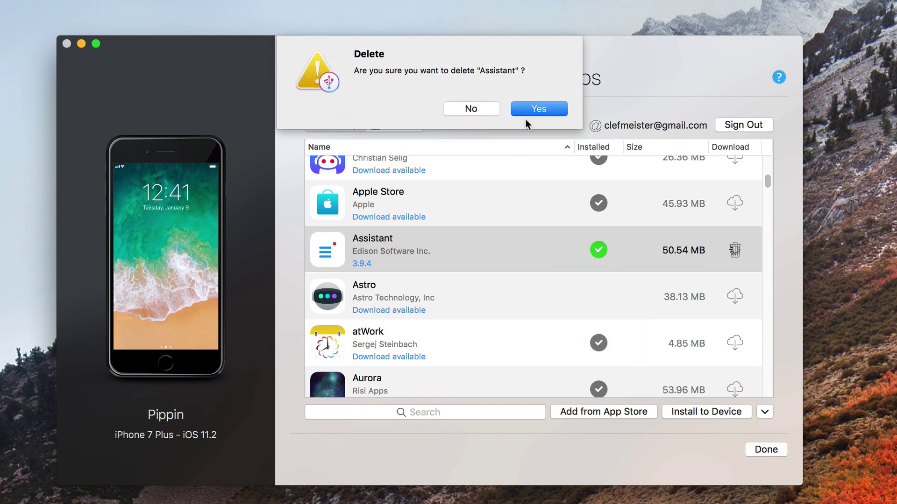
left_click(530, 108)
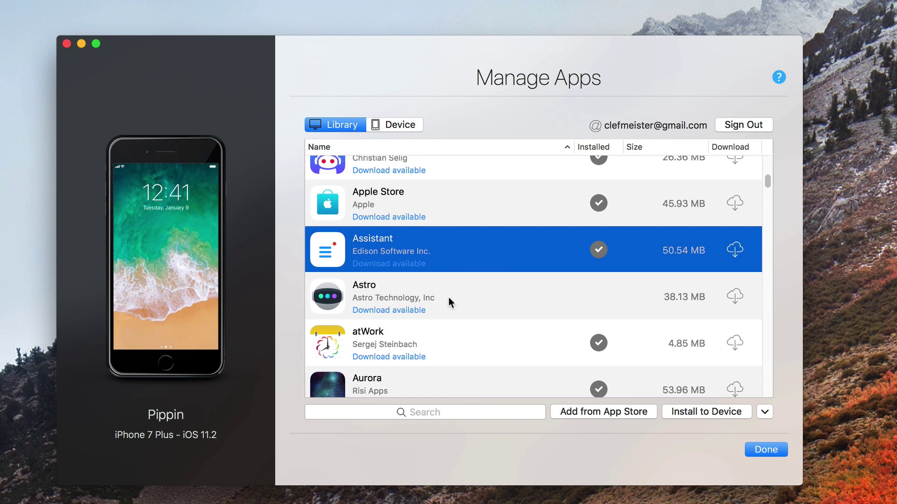
left_click(433, 411)
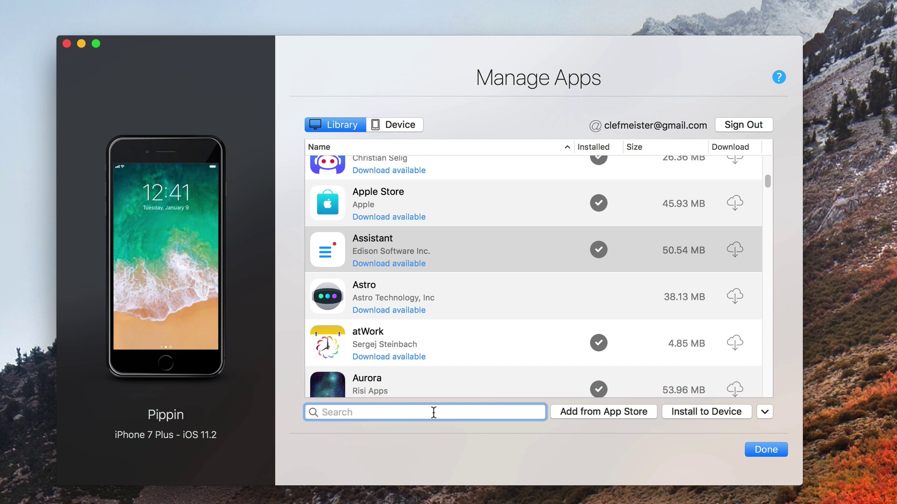
type("step")
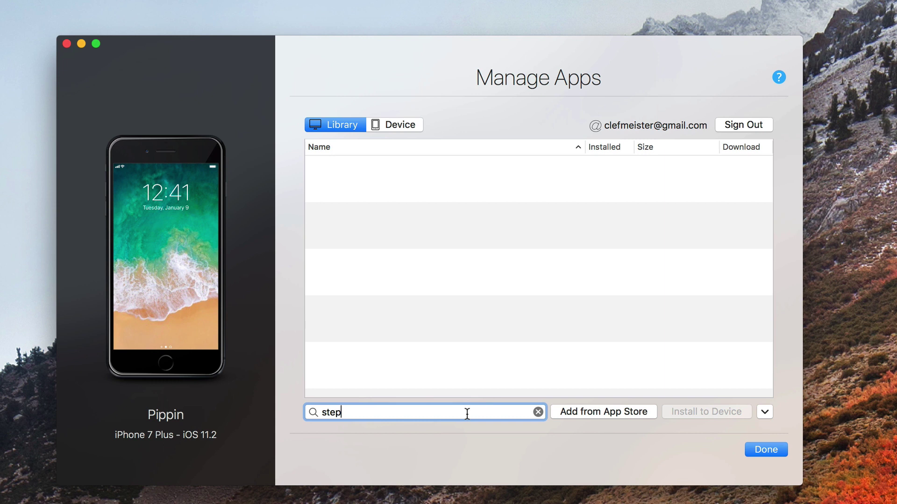
key("BackSpace")
key("BackSpace")
key("BackSpace")
key("BackSpace")
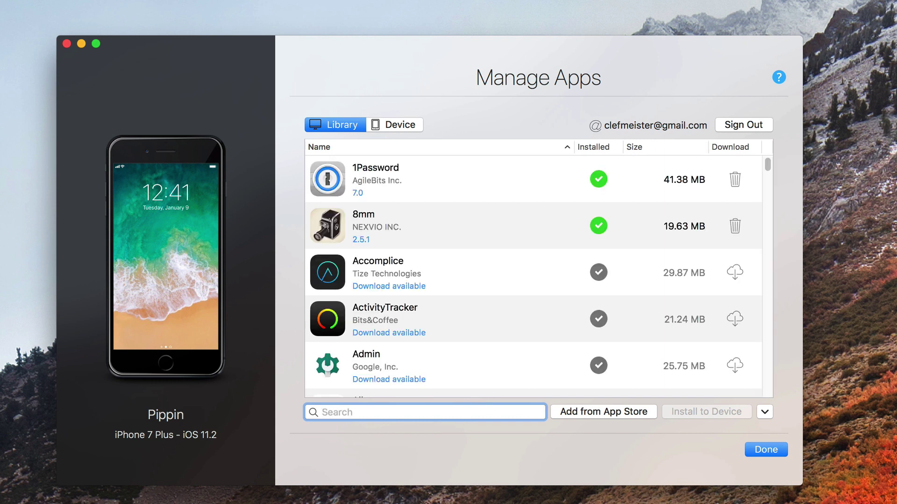
type("pokemon")
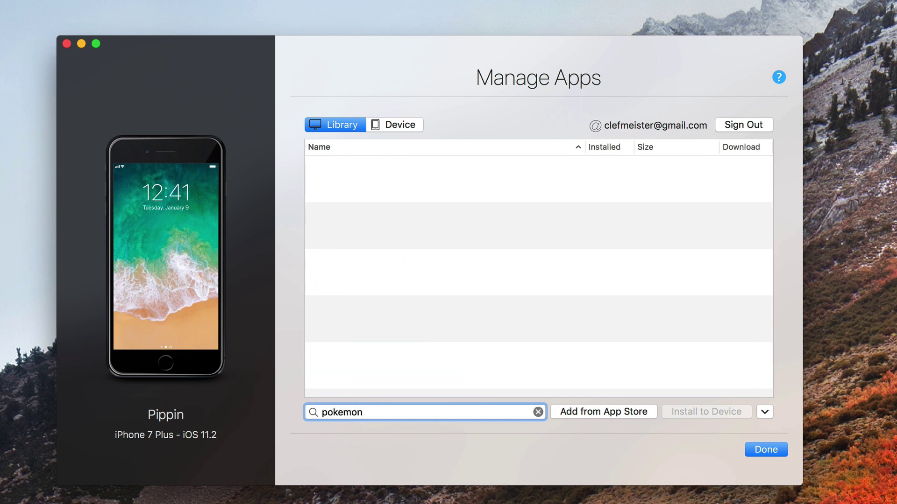
key("BackSpace")
key("BackSpace")
key("BackSpace")
key("BackSpace")
key("BackSpace")
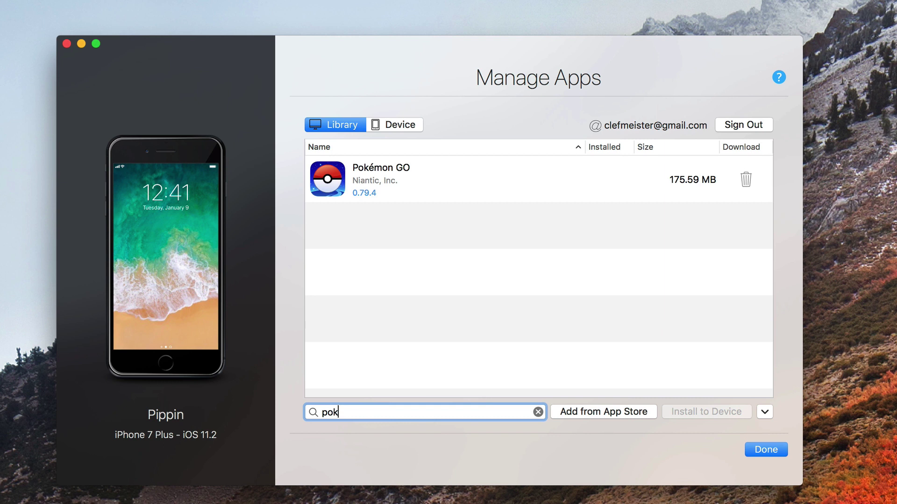
type("k")
left_click(401, 184)
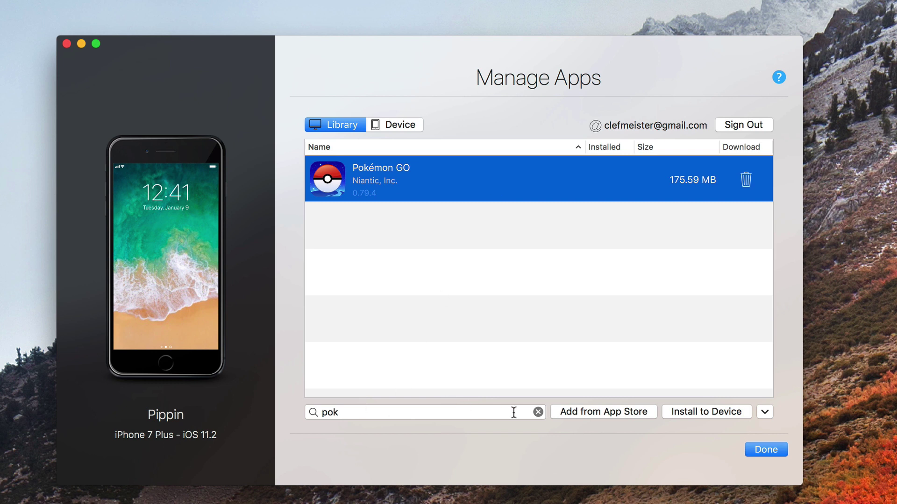
left_click(538, 412)
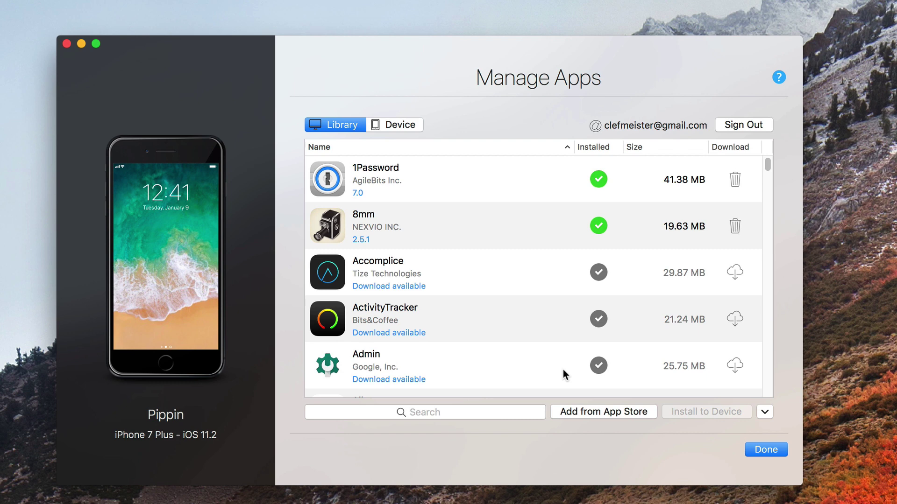
- Search the App Store for 'step' and scroll through the results
left_click(589, 413)
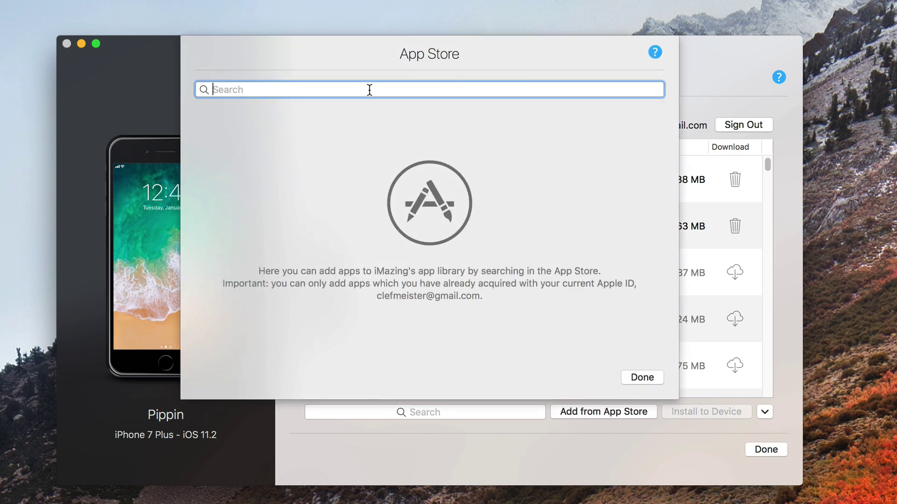
type("step")
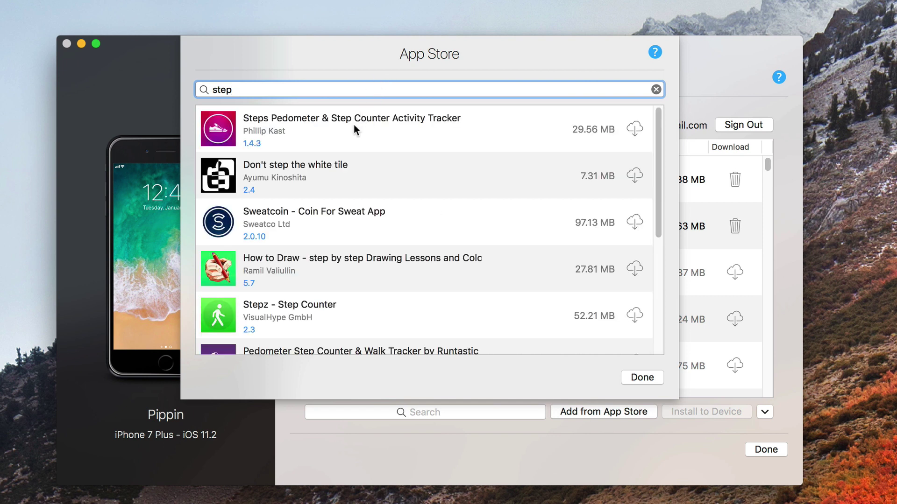
scroll(339, 208, "down", 5)
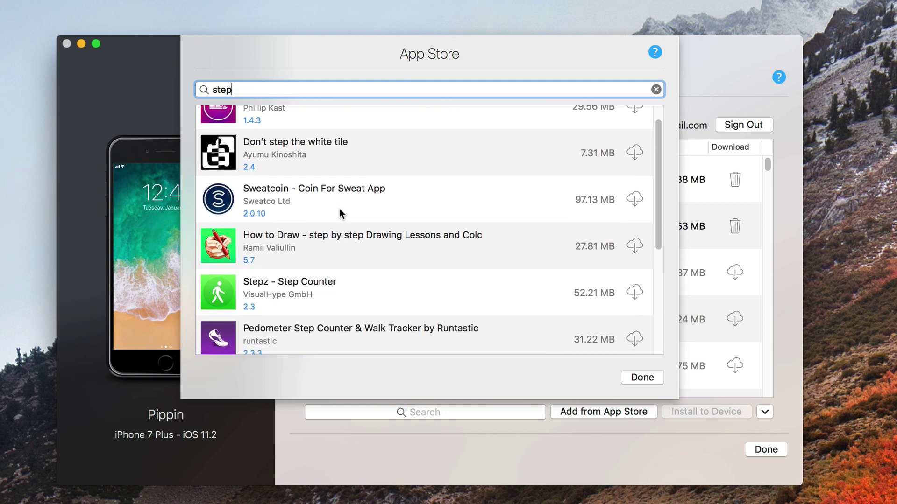
scroll(349, 224, "down", 2)
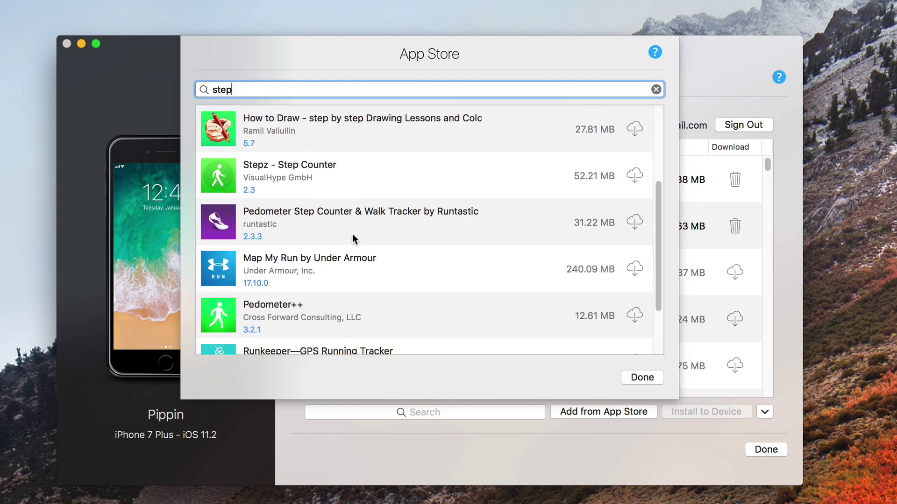
scroll(353, 217, "down", 4)
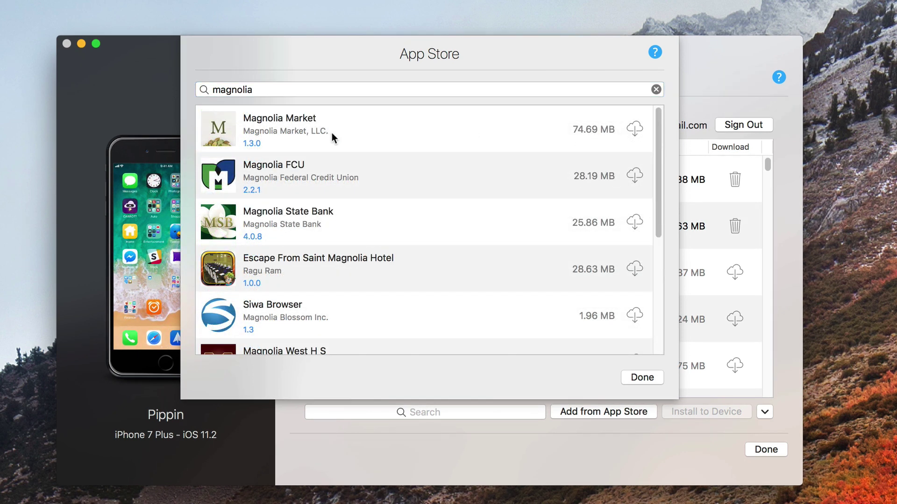
- Try downloading Magnolia Market, dismiss the not-acquired alert, and search 'step' again
left_click(635, 129)
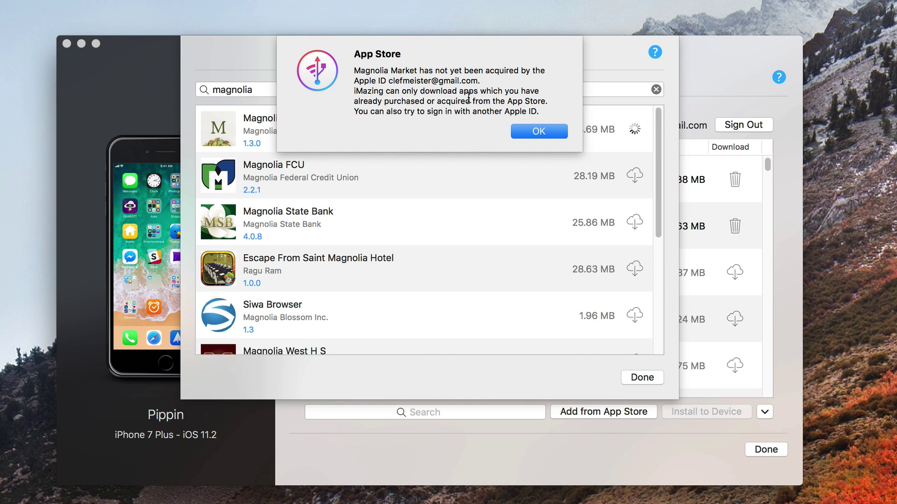
left_click(535, 132)
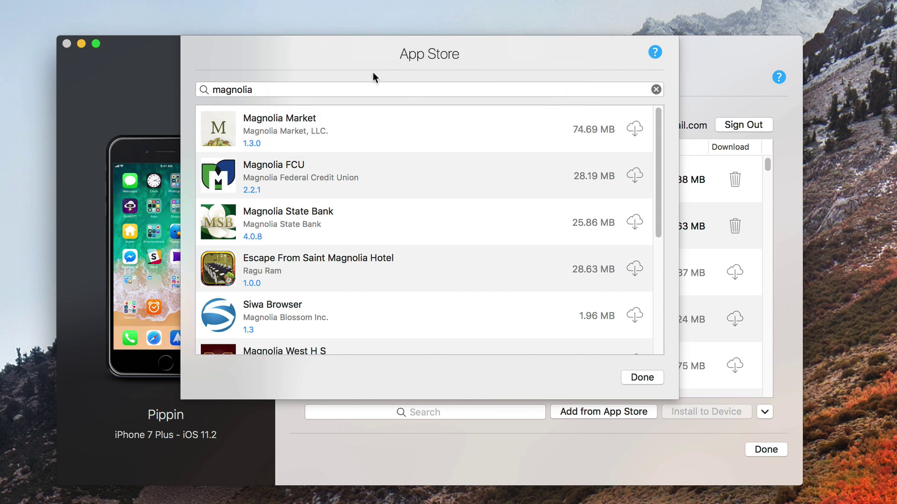
left_click(297, 85)
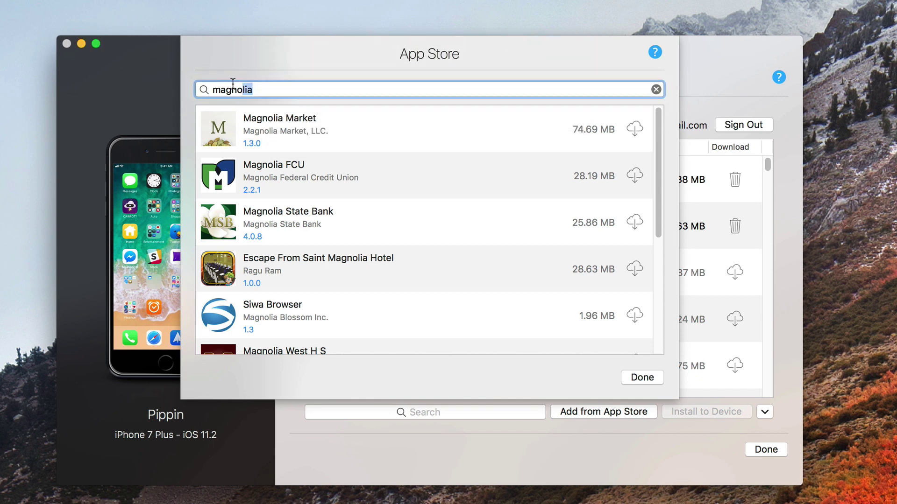
type("step")
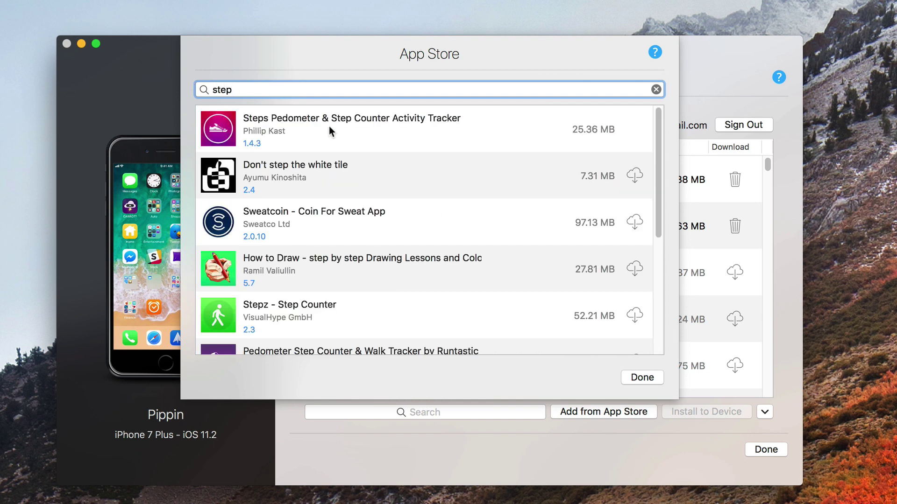
left_click(329, 126)
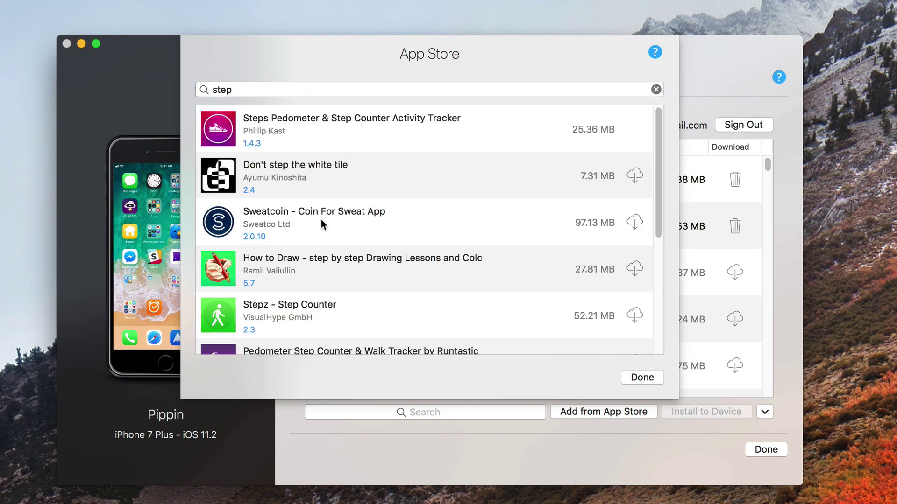
- Download Pedometer++ into the library after Runtastic fails, then finish with Done
scroll(321, 221, "down", 5)
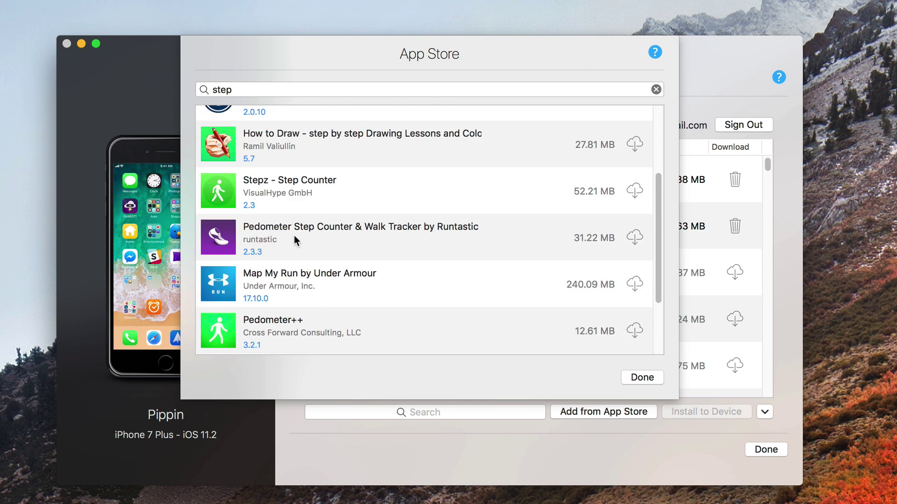
left_click(634, 238)
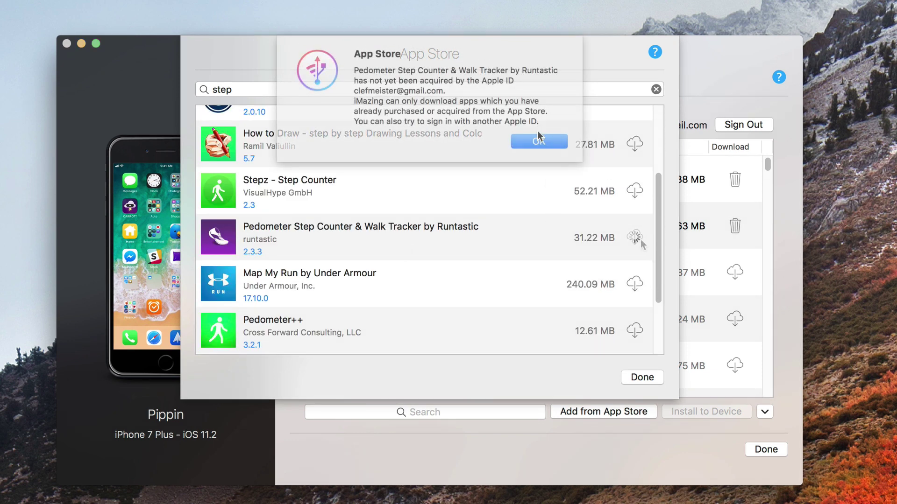
left_click(538, 140)
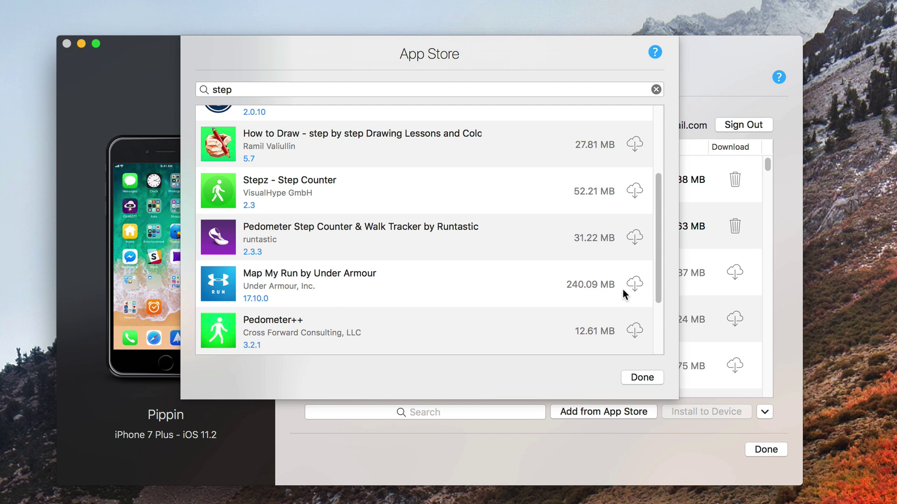
scroll(484, 258, "down", 1)
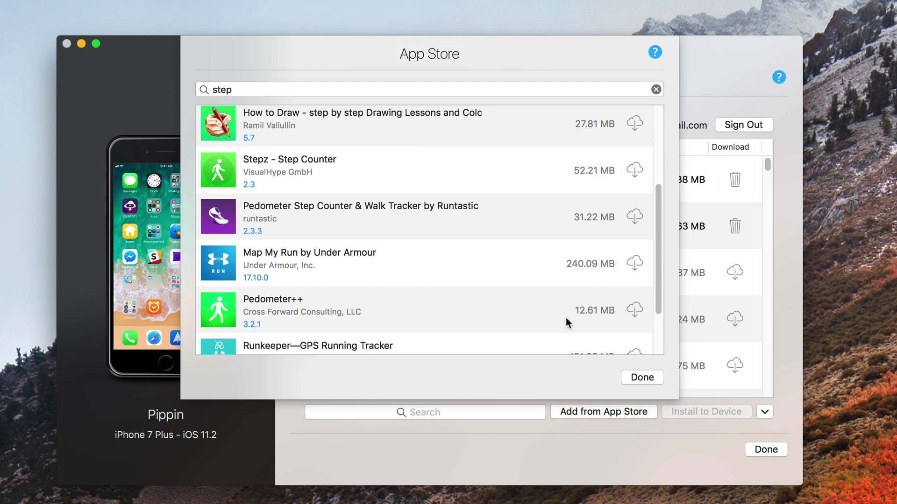
left_click(635, 310)
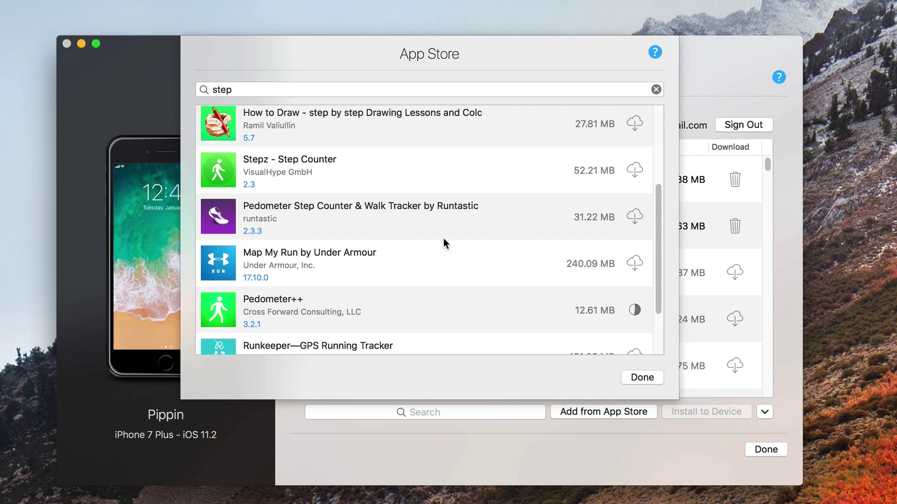
left_click(642, 378)
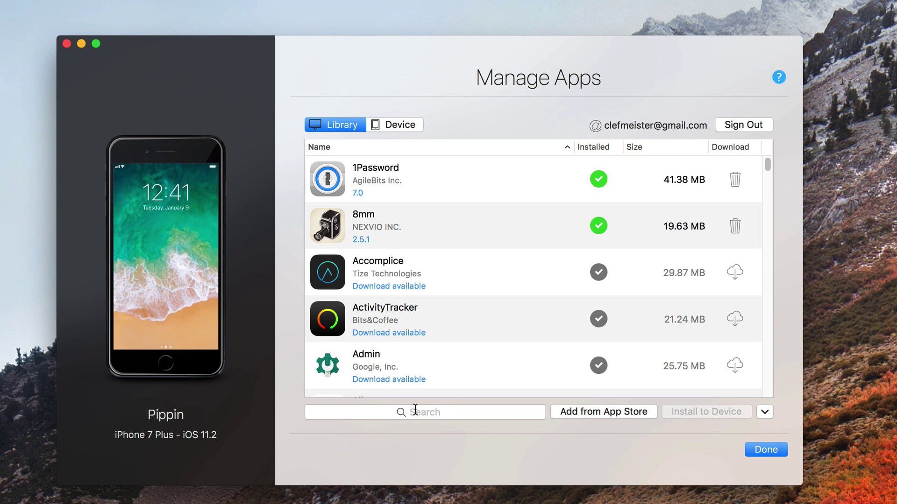
left_click(416, 410)
type("step")
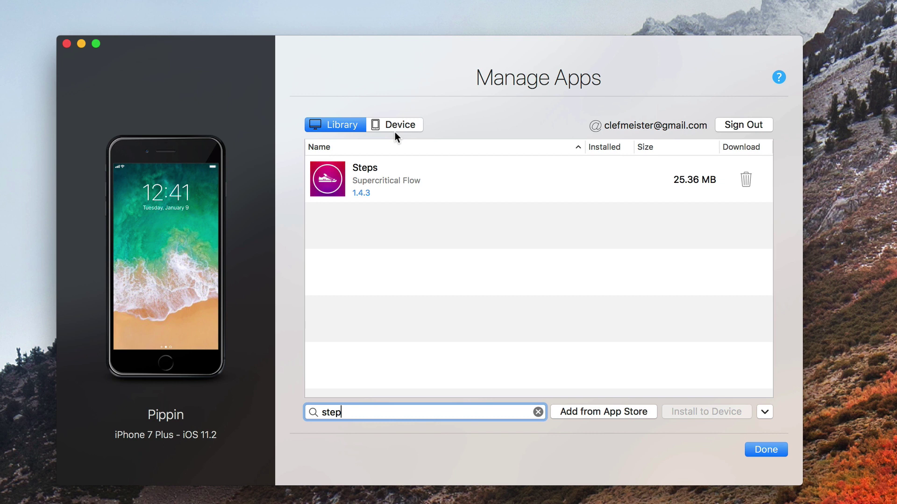
left_click(386, 183)
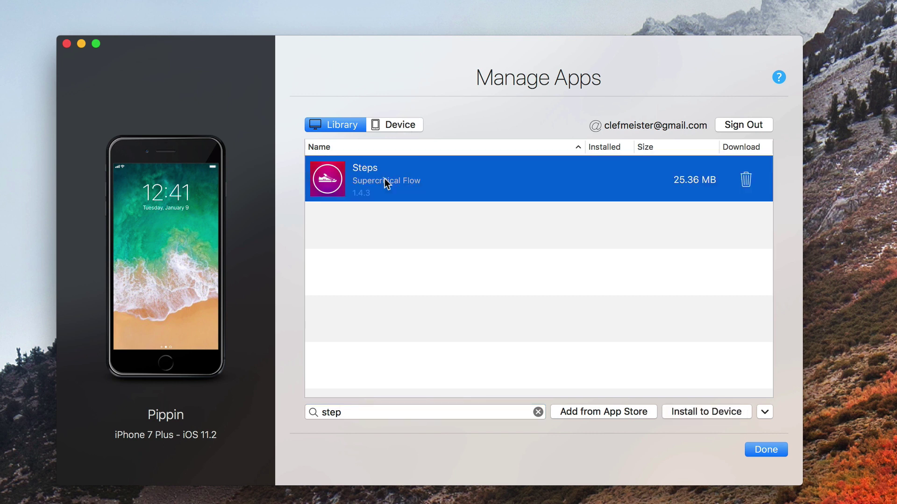
left_click(371, 410)
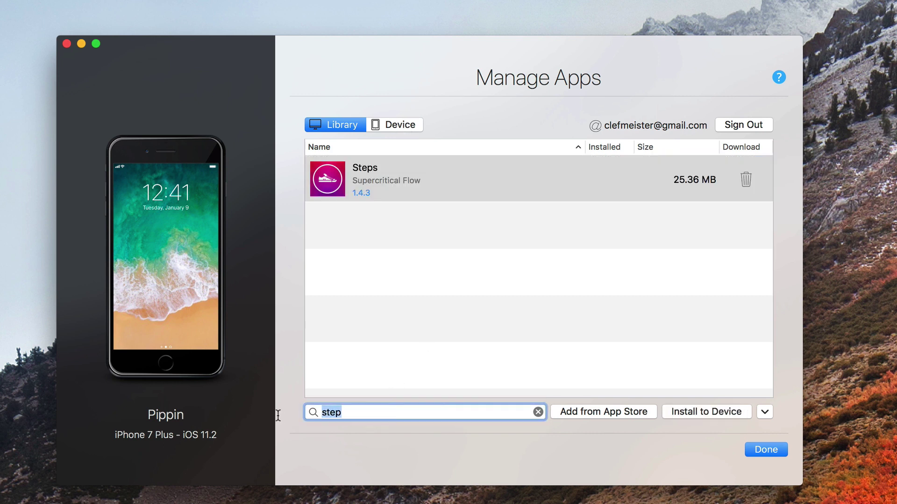
type("pedo")
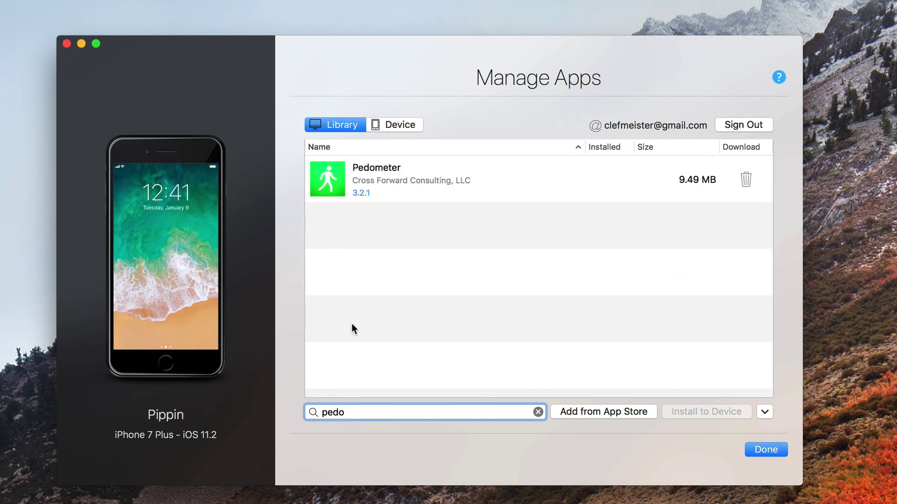
key("BackSpace")
key("BackSpace")
key("BackSpace")
key("BackSpace")
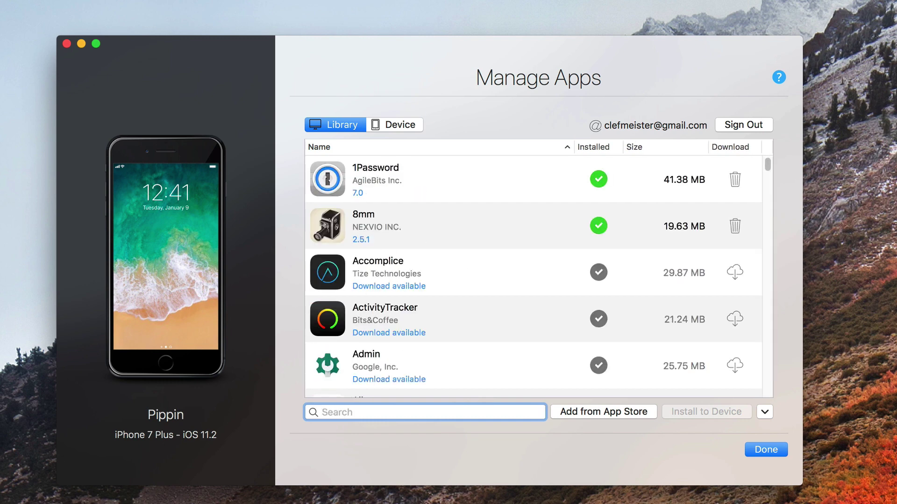
- Switch to the Device list and uninstall ActivityTracker from the iPhone
left_click(402, 124)
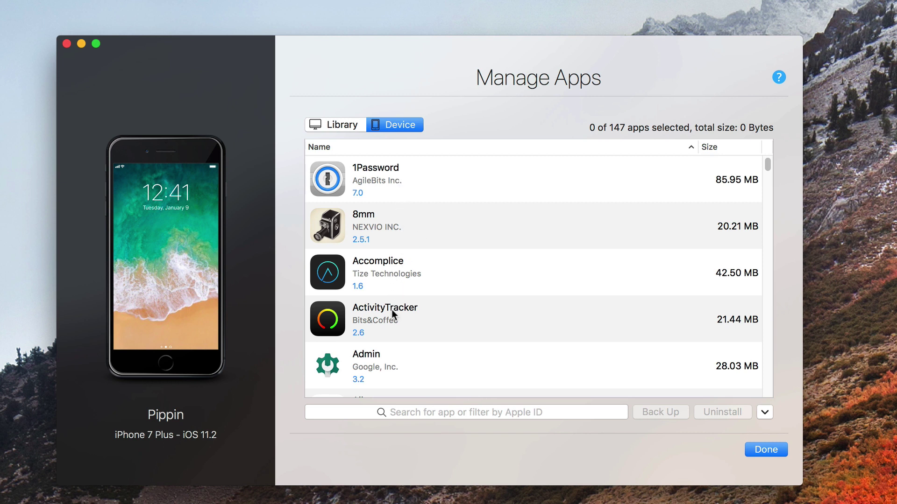
left_click(390, 324)
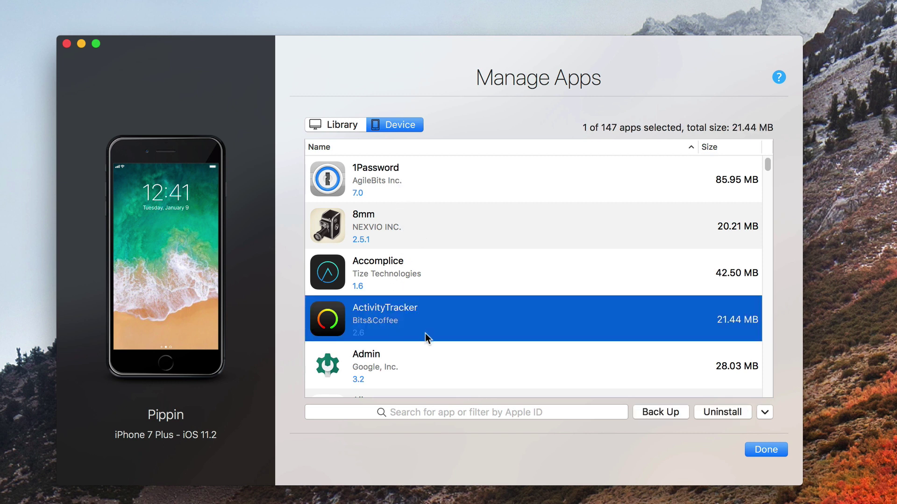
left_click(723, 412)
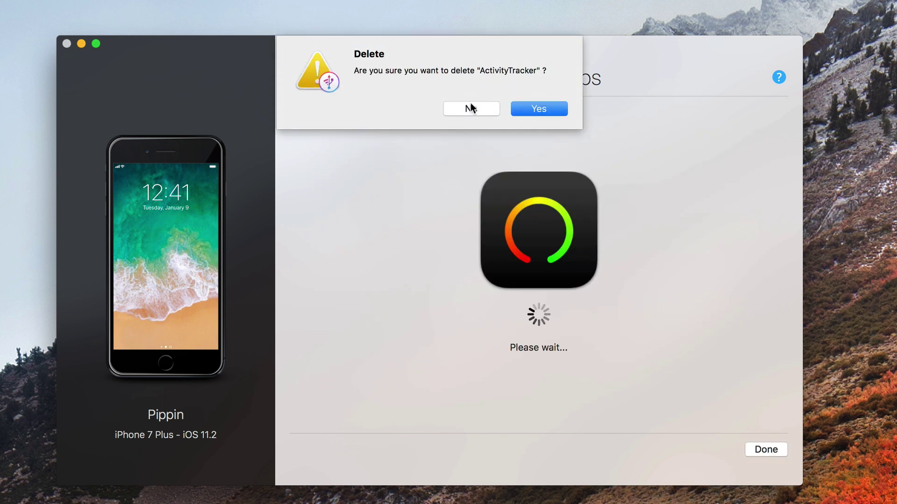
left_click(535, 108)
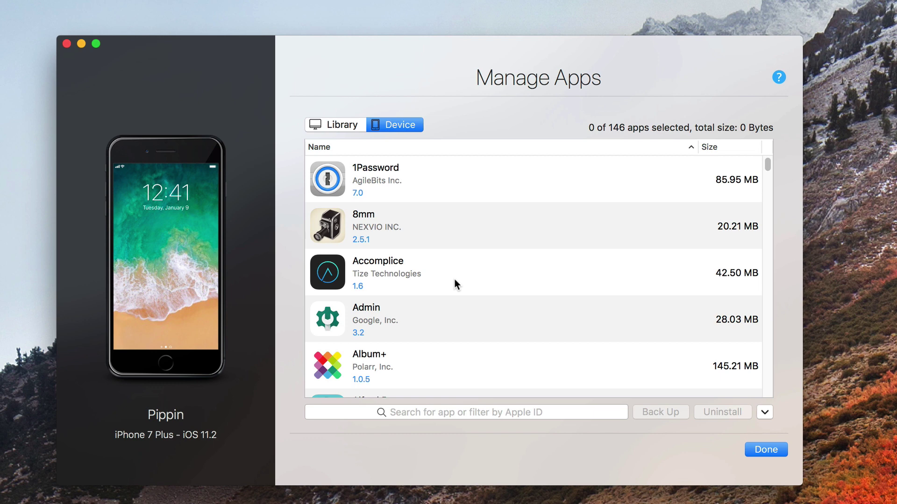
scroll(455, 281, "down", 5)
scroll(457, 284, "down", 6)
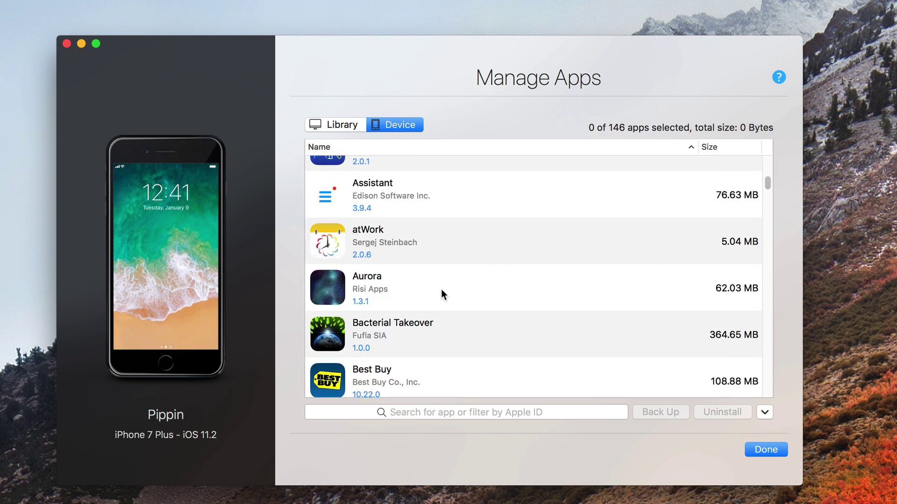
left_click(423, 337)
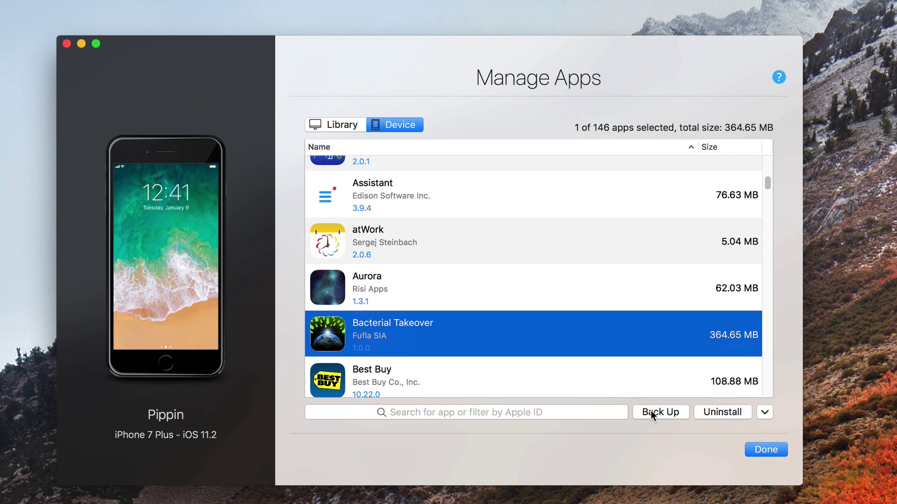
right_click(559, 332)
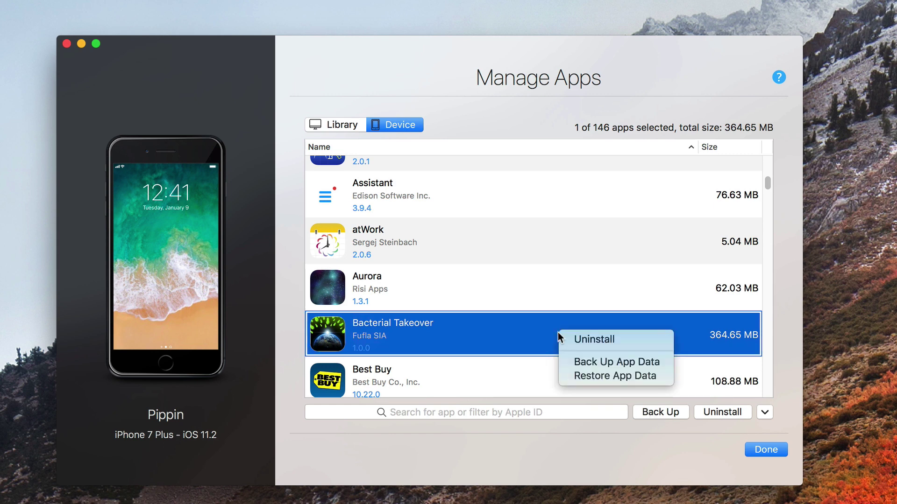
left_click(599, 363)
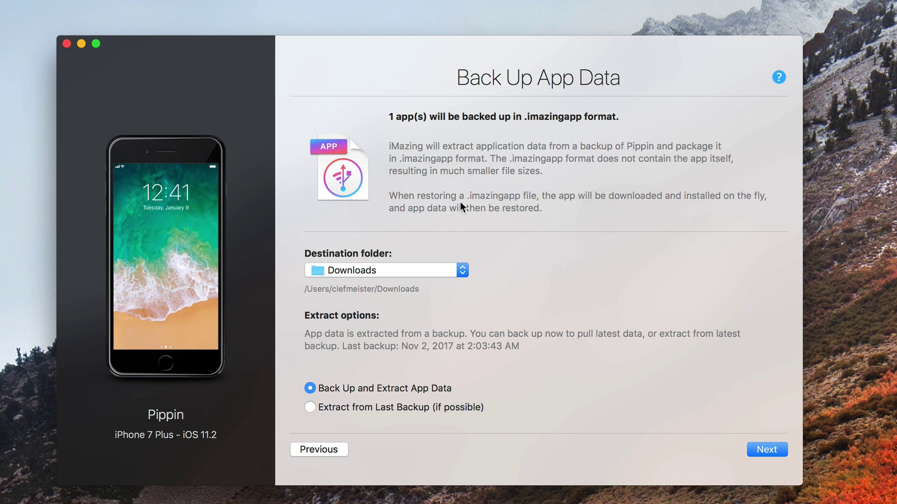
left_click(317, 449)
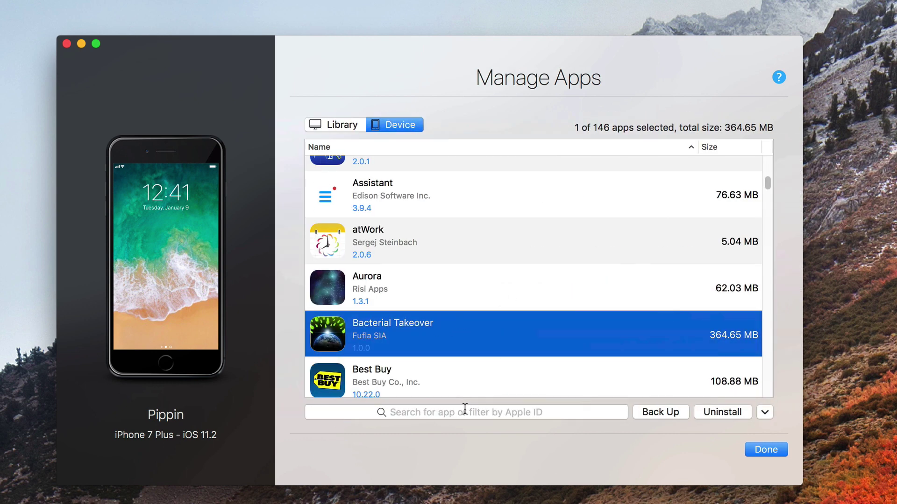
left_click(464, 410)
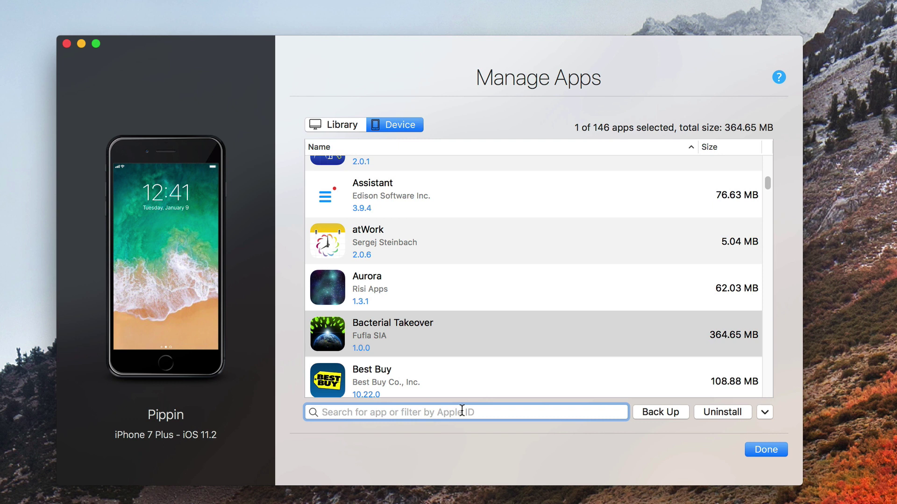
type("clefme")
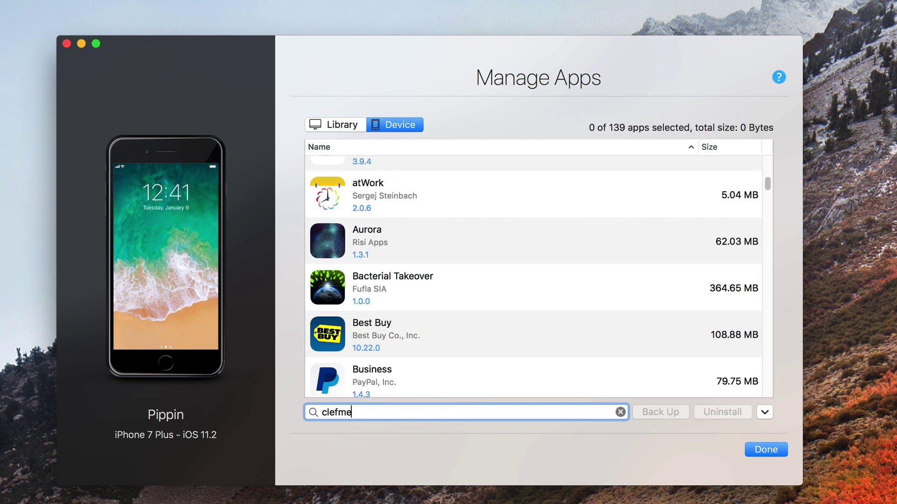
type("ister")
scroll(436, 334, "up", 10)
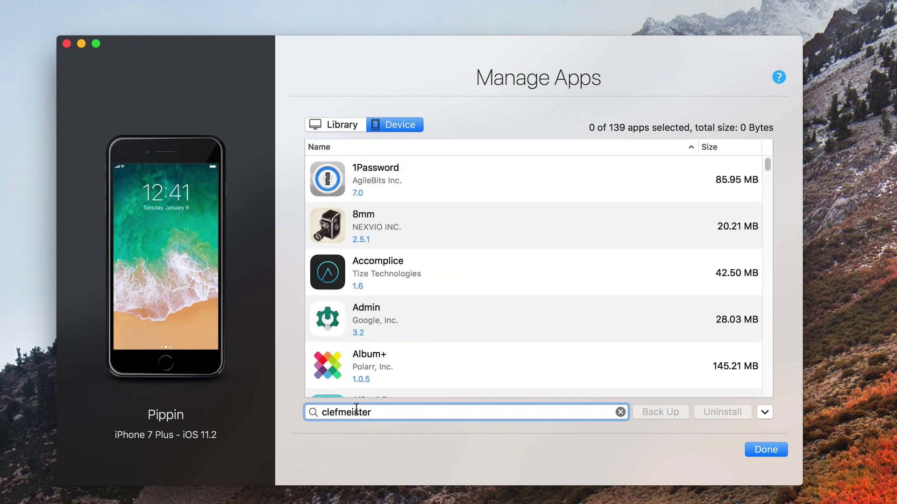
double_click(356, 410)
key("BackSpace")
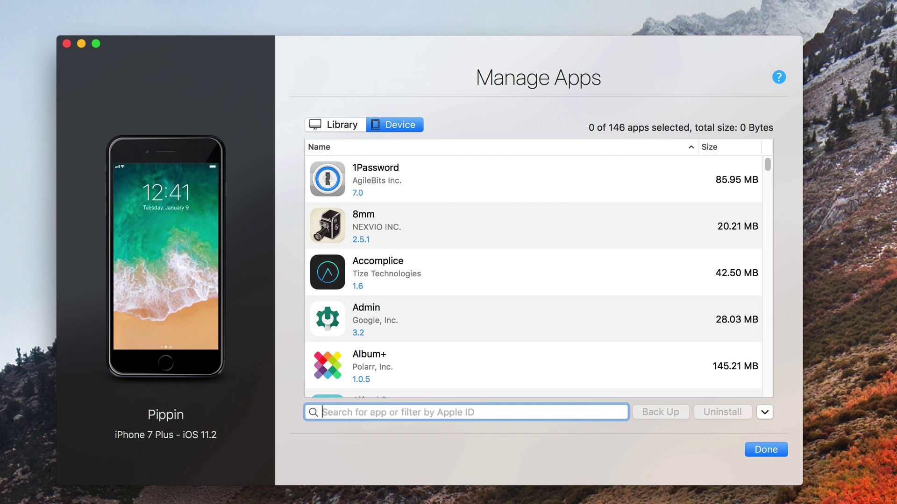
type("itunes")
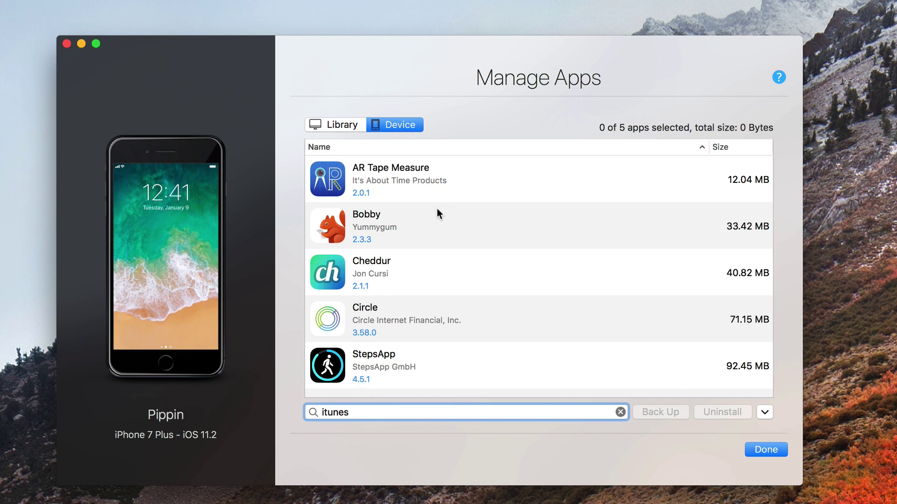
double_click(336, 412)
key("BackSpace")
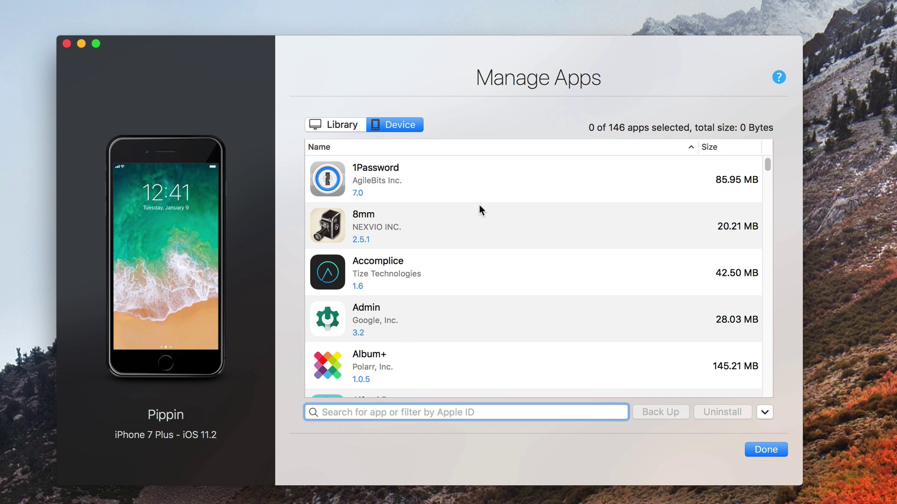
scroll(409, 232, "down", 5)
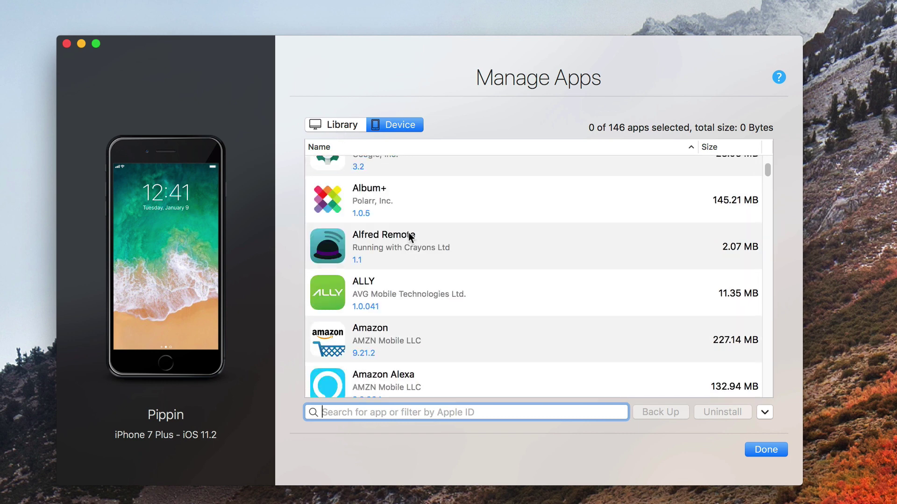
scroll(409, 237, "down", 5)
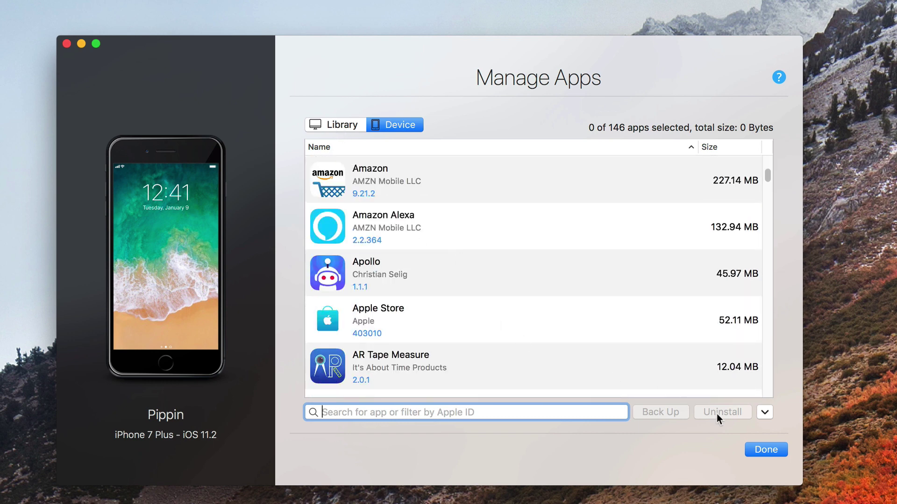
left_click(765, 413)
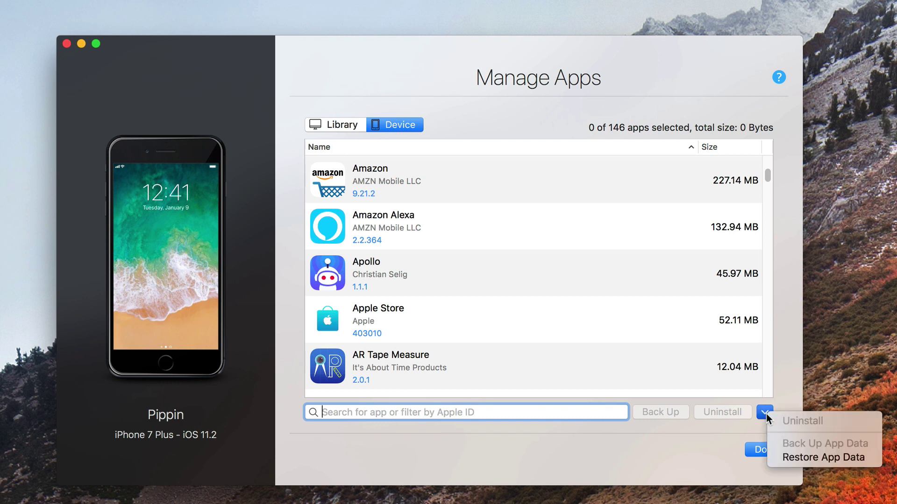
left_click(779, 382)
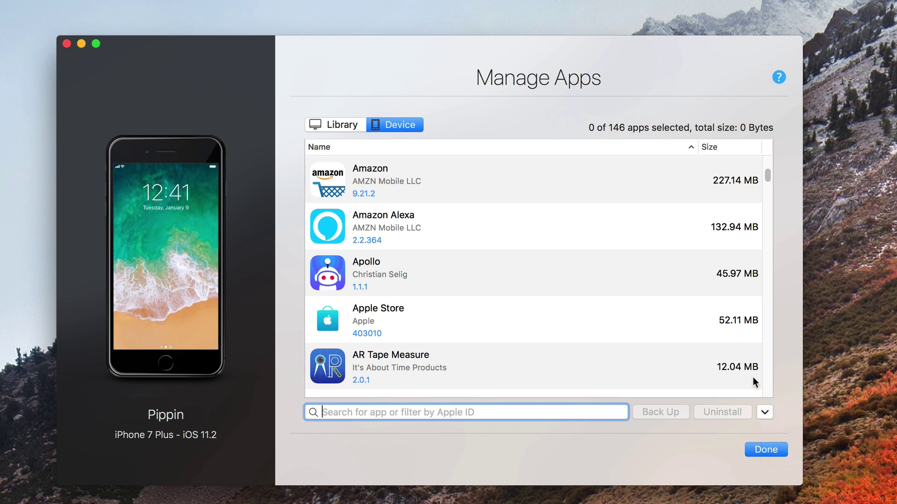
- In the Library, export 1Password as an .IPA into Documents after cancelling an import
left_click(335, 124)
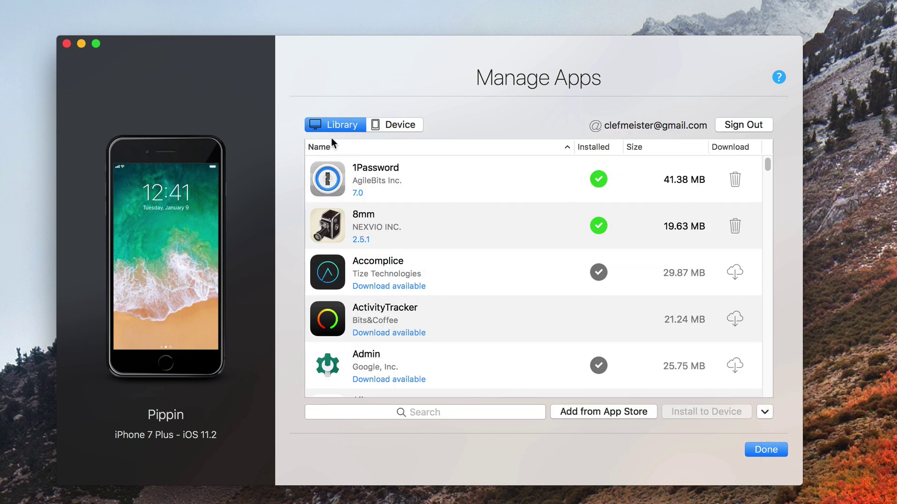
right_click(411, 177)
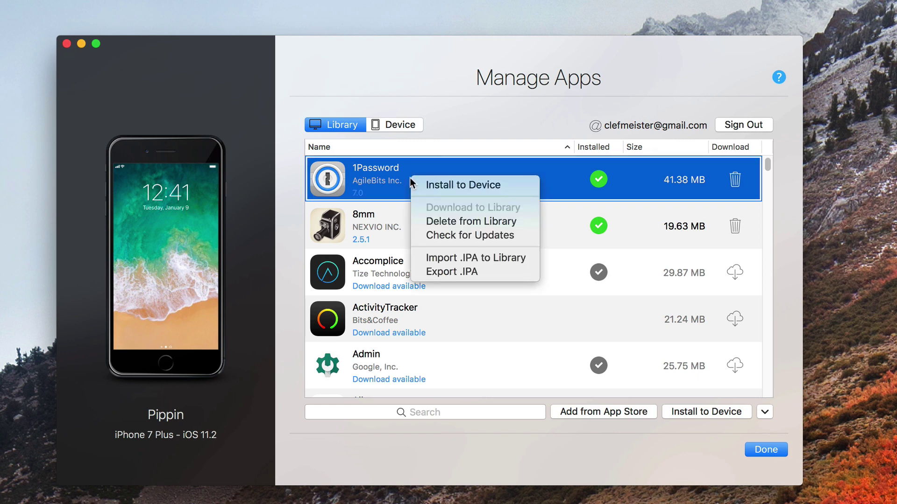
left_click(453, 257)
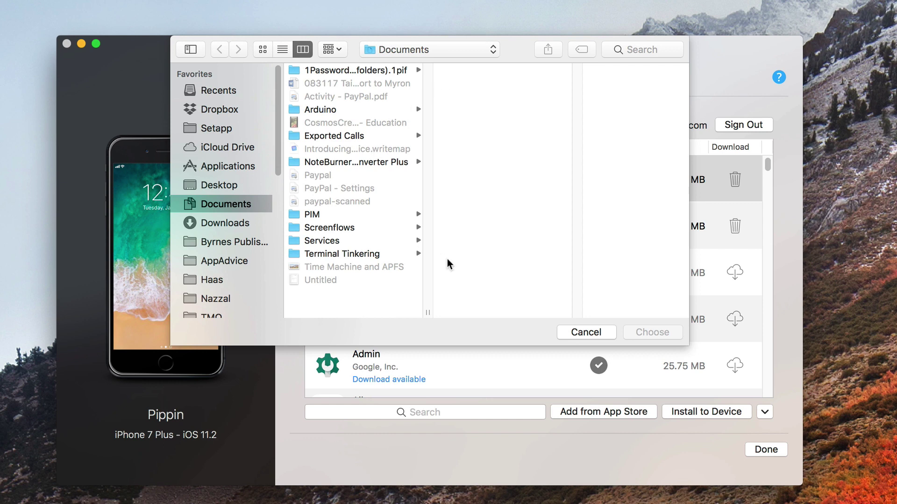
left_click(585, 332)
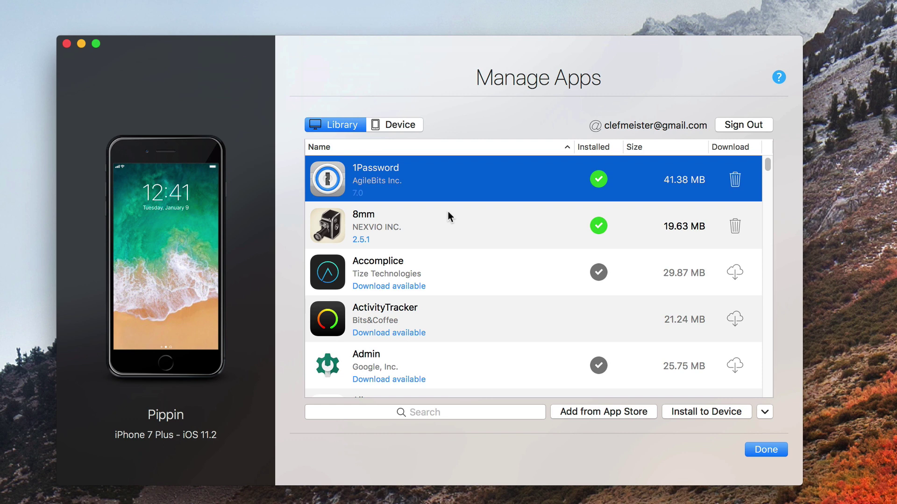
right_click(398, 184)
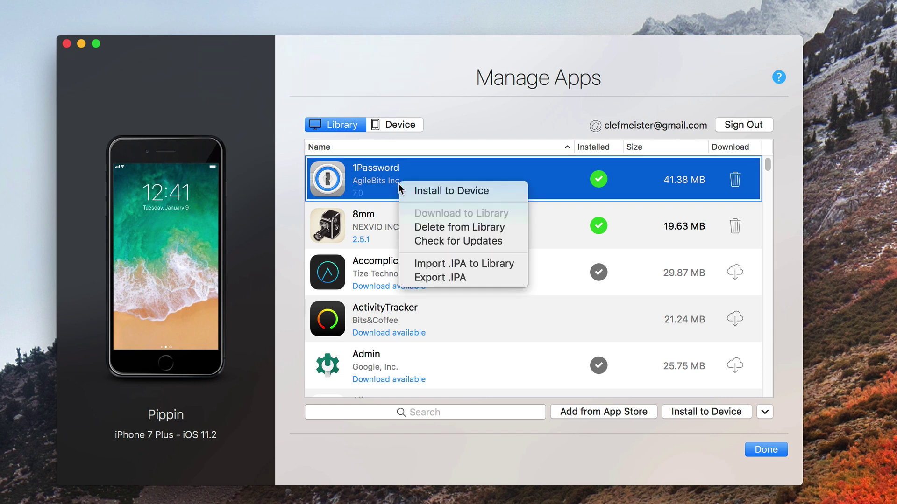
left_click(455, 280)
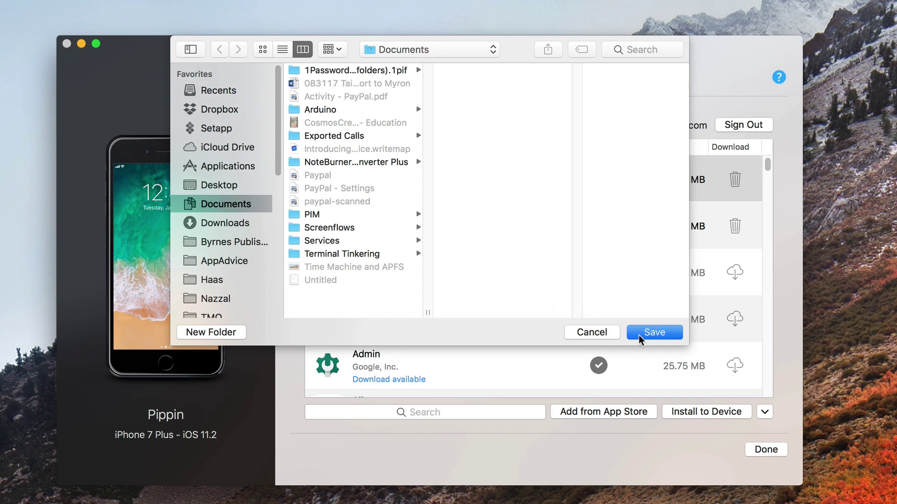
left_click(650, 332)
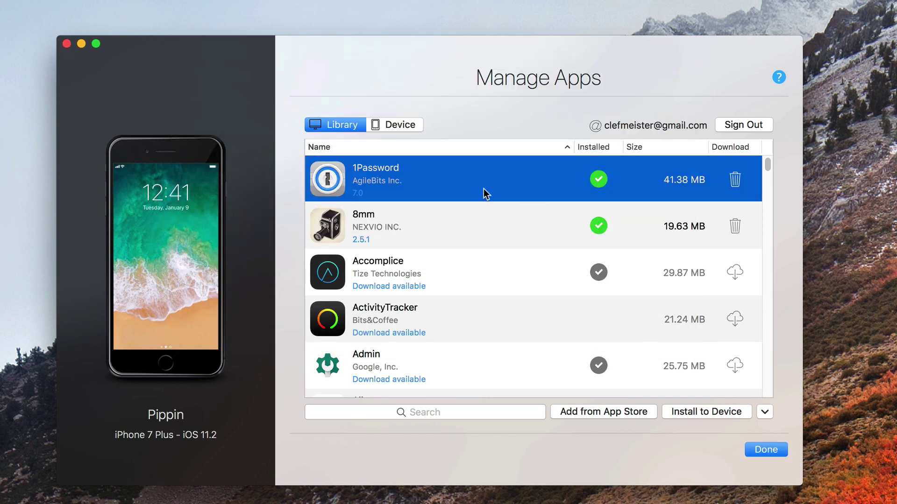